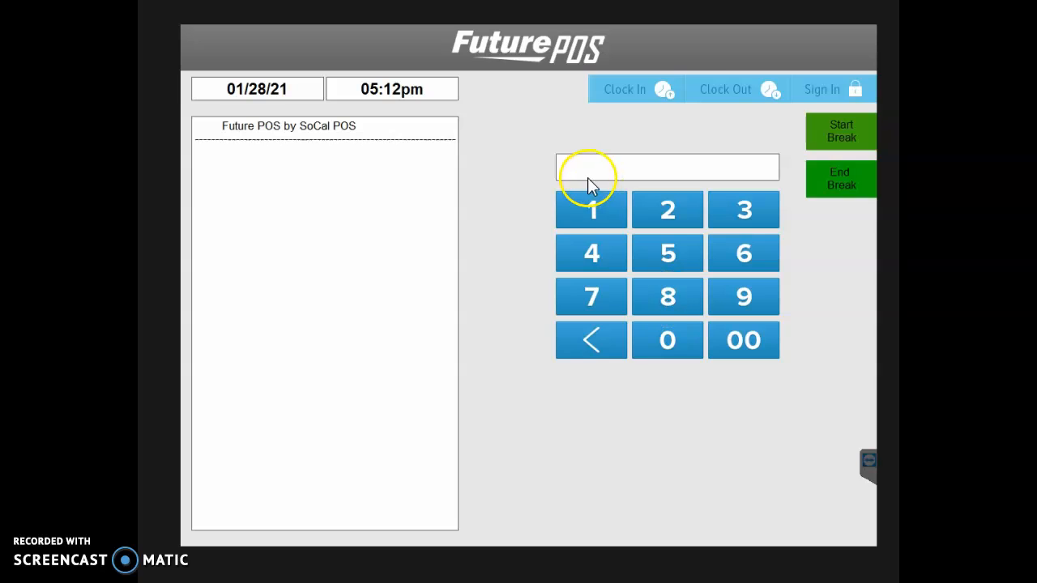
Enter the server's access code and sign in to the order screen.
{"action": "left_click", "coordinate": [597, 209]}
{"action": "double_click", "coordinate": [668, 340]}
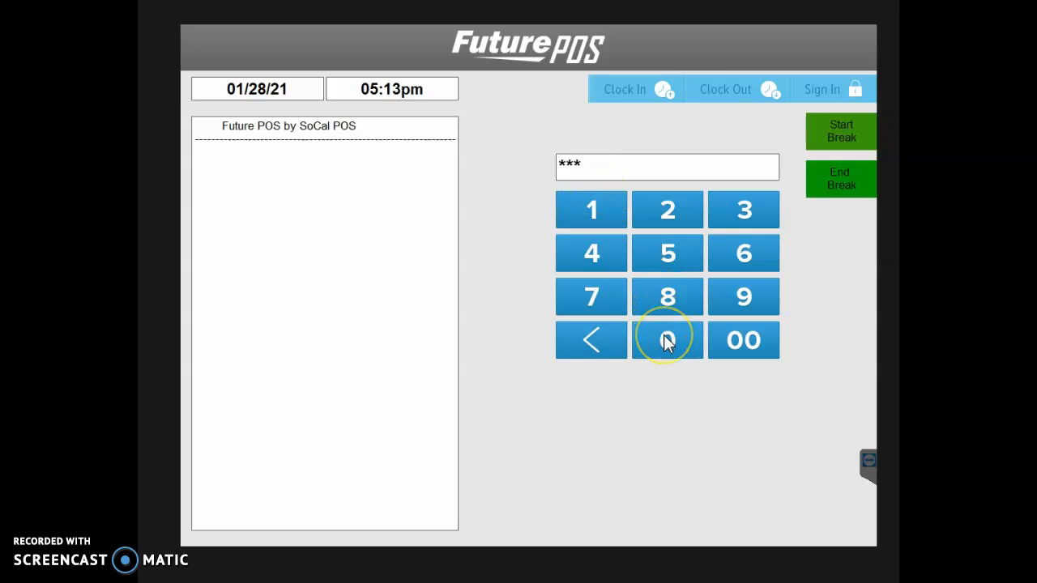
{"action": "left_click", "coordinate": [668, 340]}
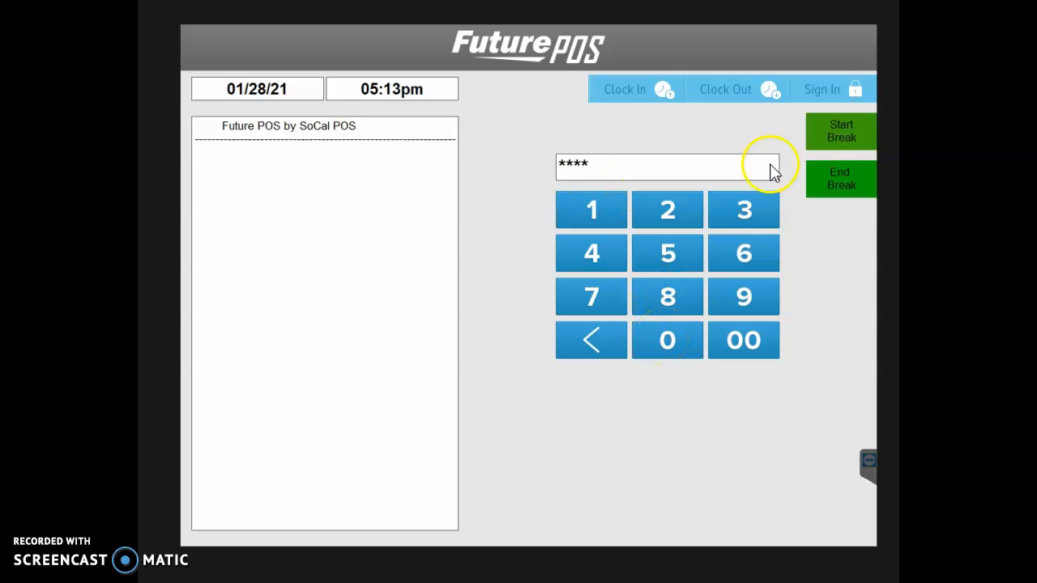
{"action": "left_click", "coordinate": [856, 88]}
{"action": "left_click", "coordinate": [756, 350]}
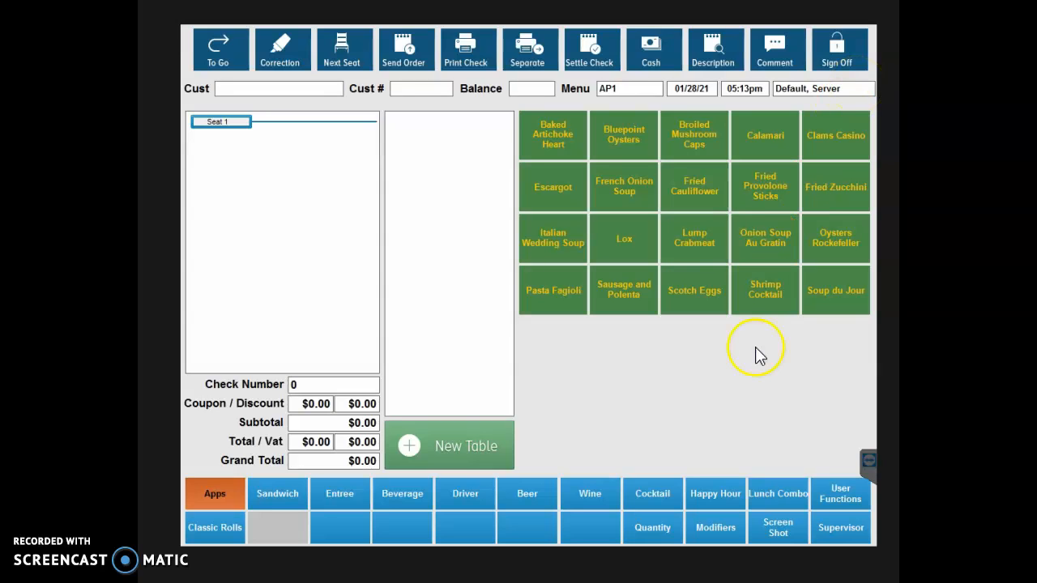
Look through the menu categories, including Sandwich, Entree, Beverage, Beer, Wine, Cocktail and Classic Rolls, and return to Apps.
{"action": "left_click", "coordinate": [275, 496]}
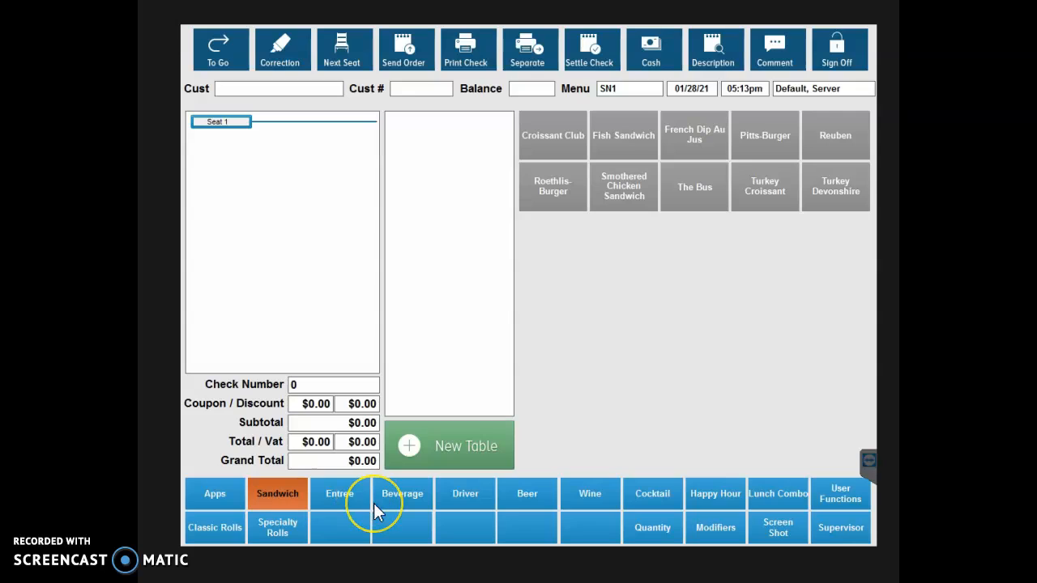
{"action": "left_click", "coordinate": [342, 500]}
{"action": "left_click", "coordinate": [224, 497]}
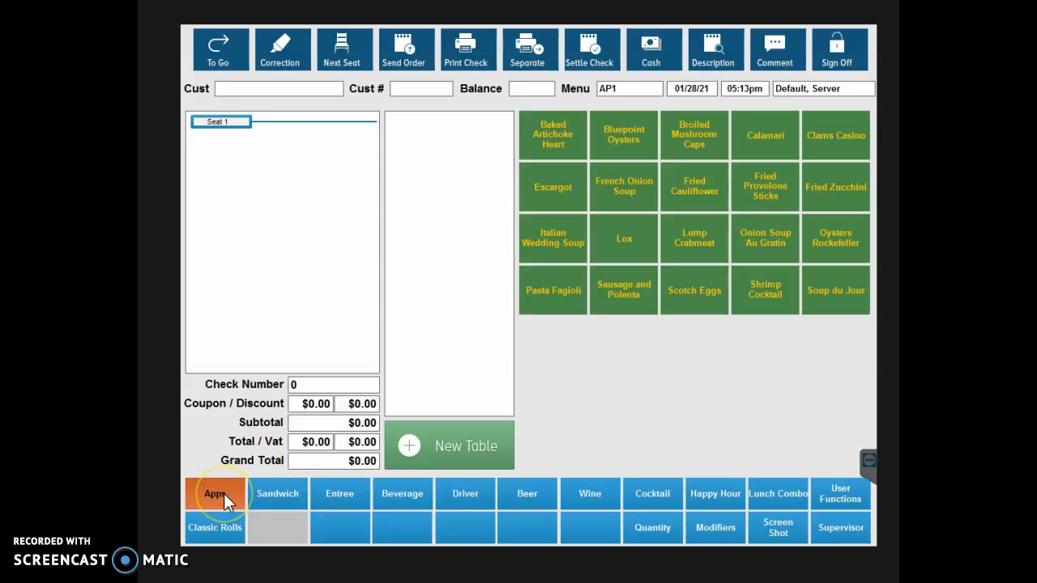
{"action": "left_click", "coordinate": [283, 497]}
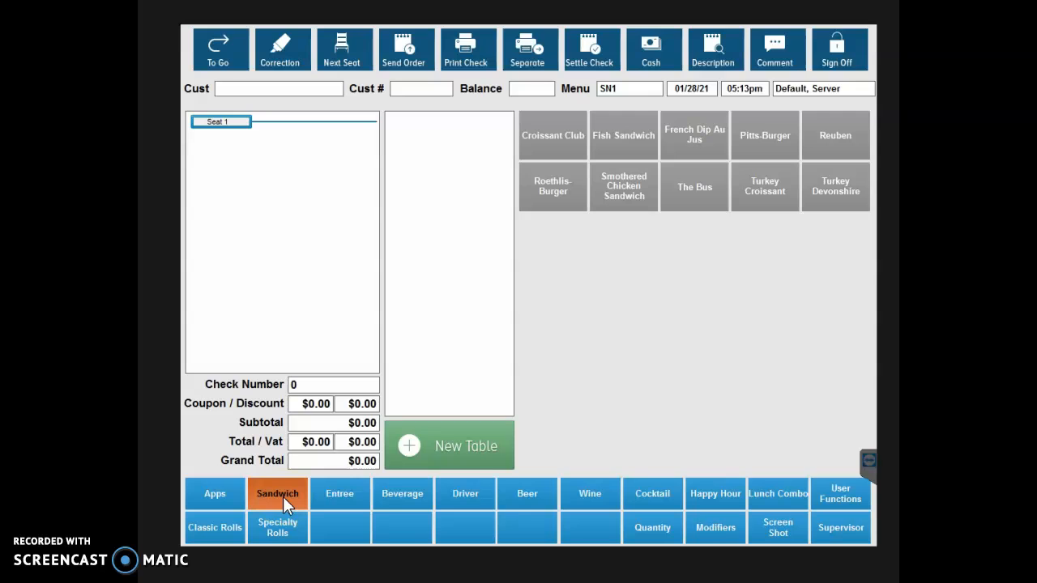
{"action": "left_click", "coordinate": [338, 498]}
{"action": "left_click", "coordinate": [381, 500]}
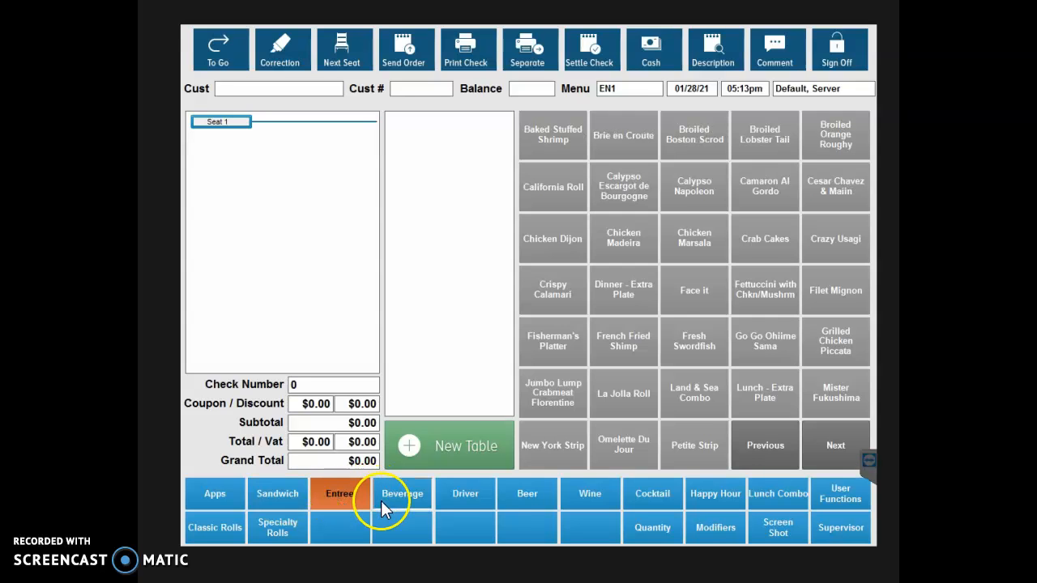
{"action": "left_click", "coordinate": [525, 495]}
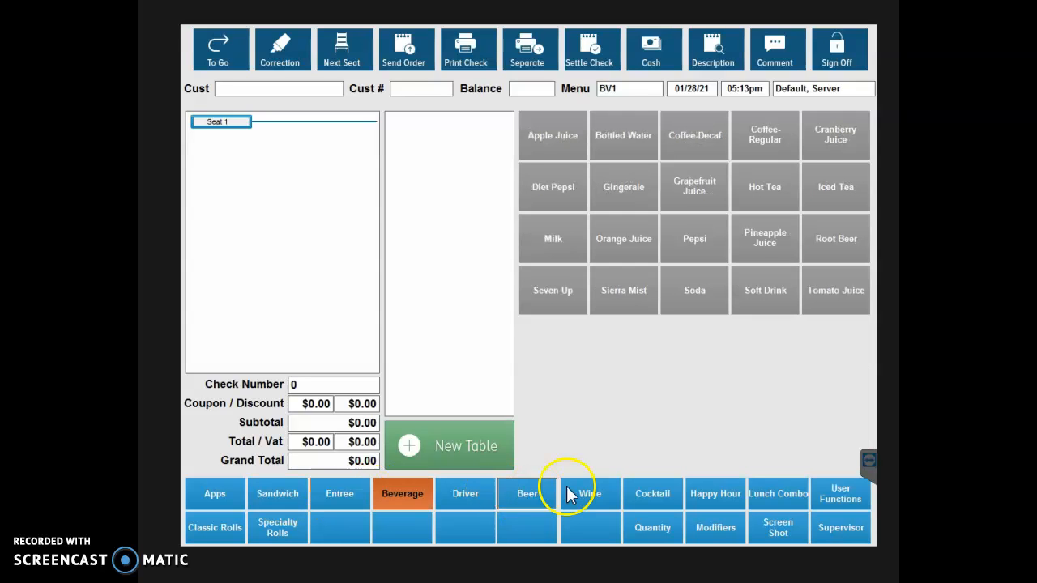
{"action": "left_click", "coordinate": [579, 496]}
{"action": "left_click", "coordinate": [650, 492]}
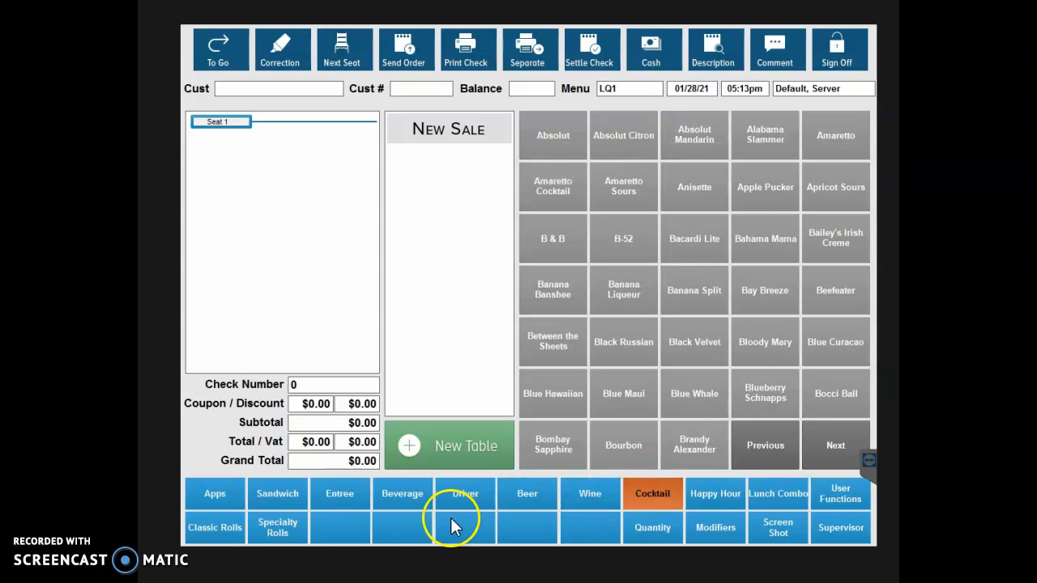
{"action": "left_click", "coordinate": [221, 527]}
{"action": "left_click", "coordinate": [214, 496]}
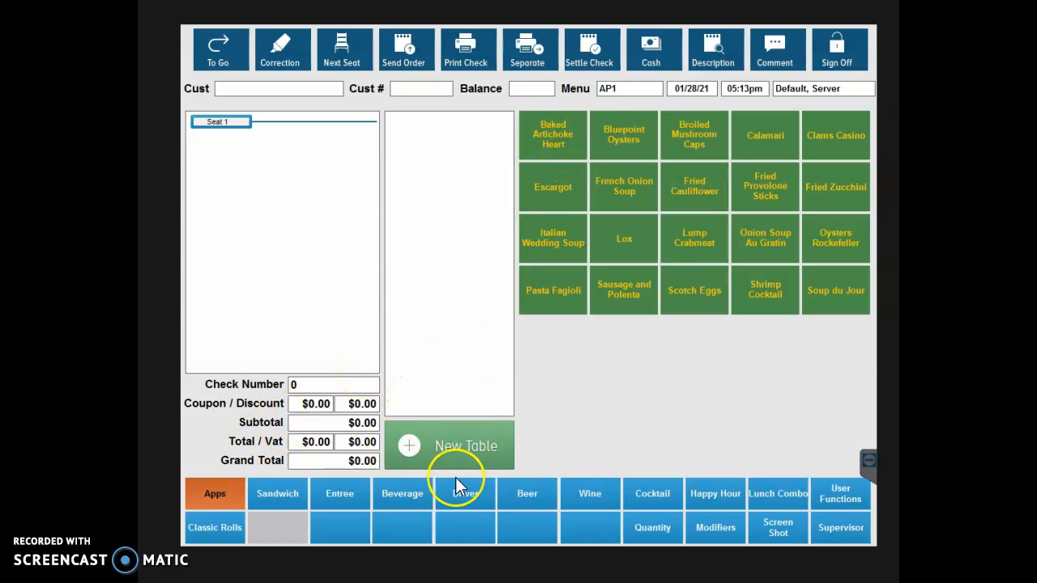
Start a new check for table 1 in the Main Room.
{"action": "left_click", "coordinate": [455, 444]}
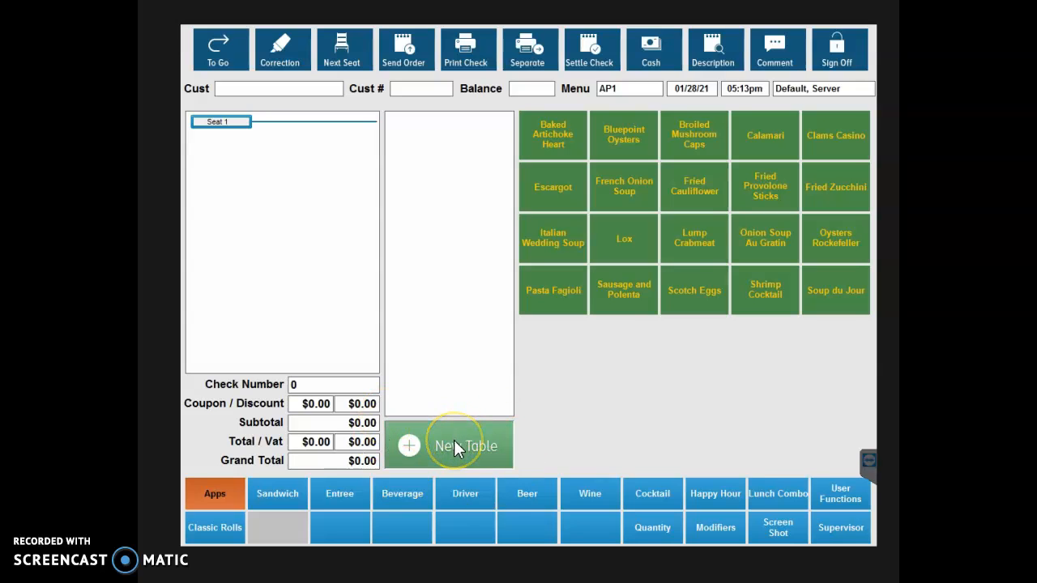
{"action": "left_click", "coordinate": [367, 286]}
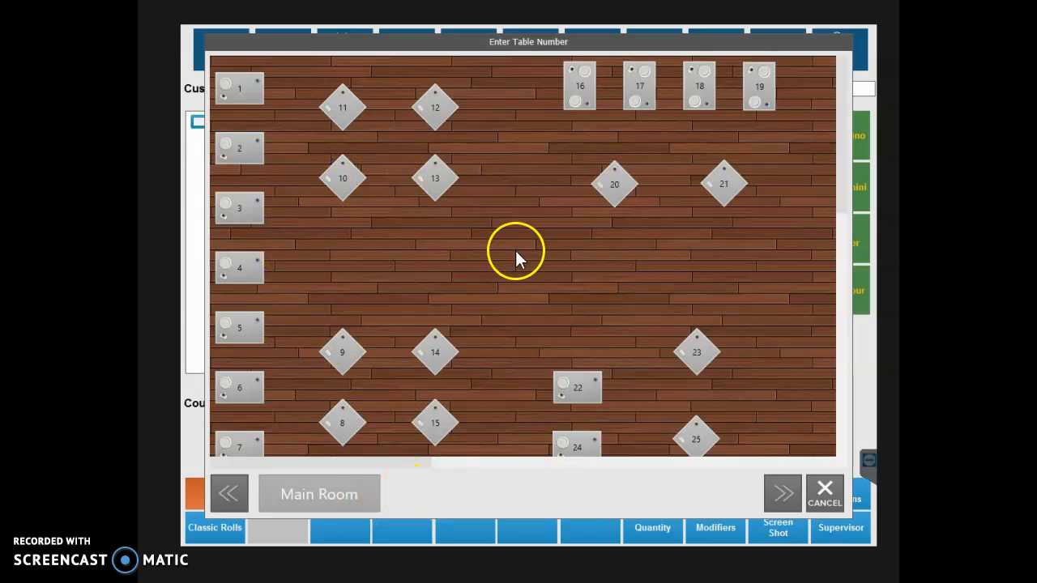
{"action": "left_click", "coordinate": [240, 87]}
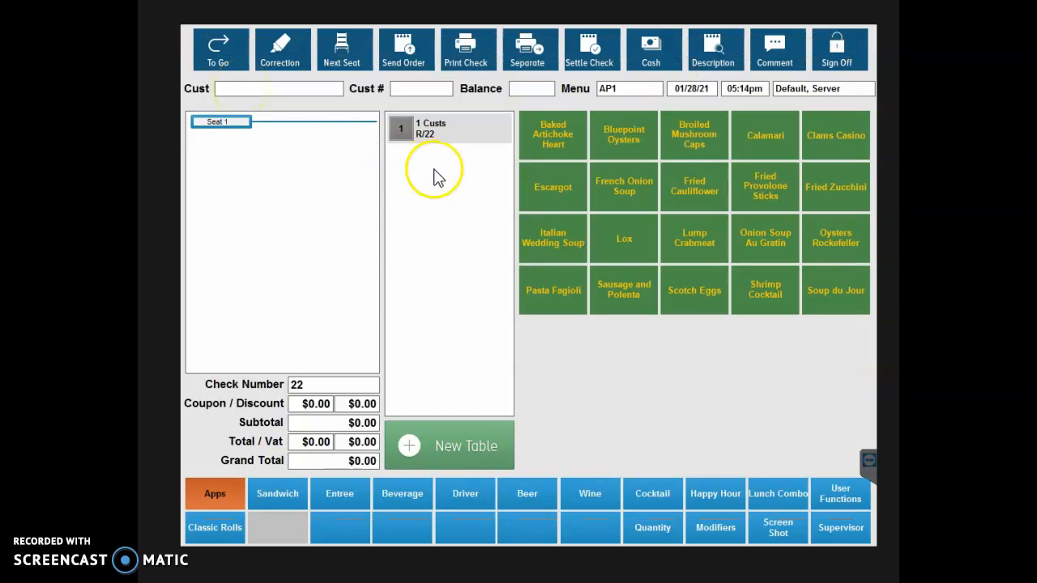
Add Baked Artichoke Heart, Escargot and Italian Wedding Soup to the table 1 check and send the order.
{"action": "left_click", "coordinate": [550, 135]}
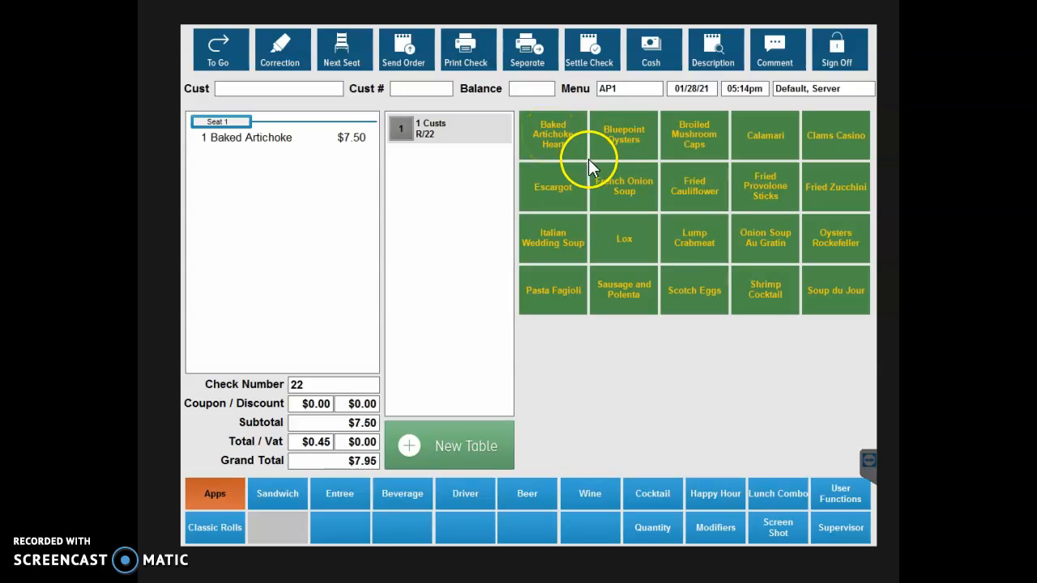
{"action": "left_click", "coordinate": [569, 175]}
{"action": "left_click", "coordinate": [555, 235]}
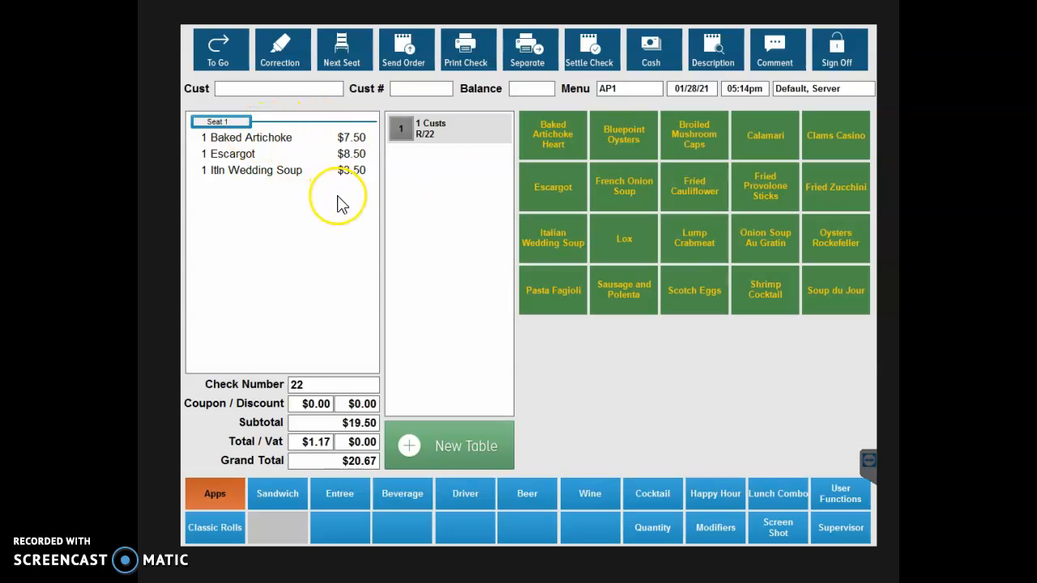
{"action": "left_click", "coordinate": [398, 49]}
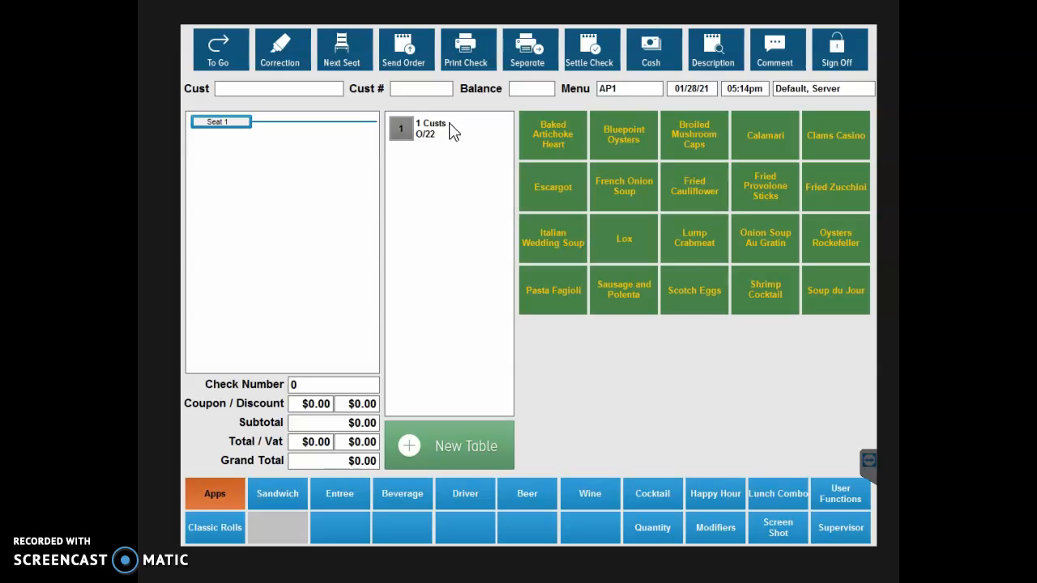
Recall the table 1 check and set its description to "red hat".
{"action": "left_click", "coordinate": [427, 136]}
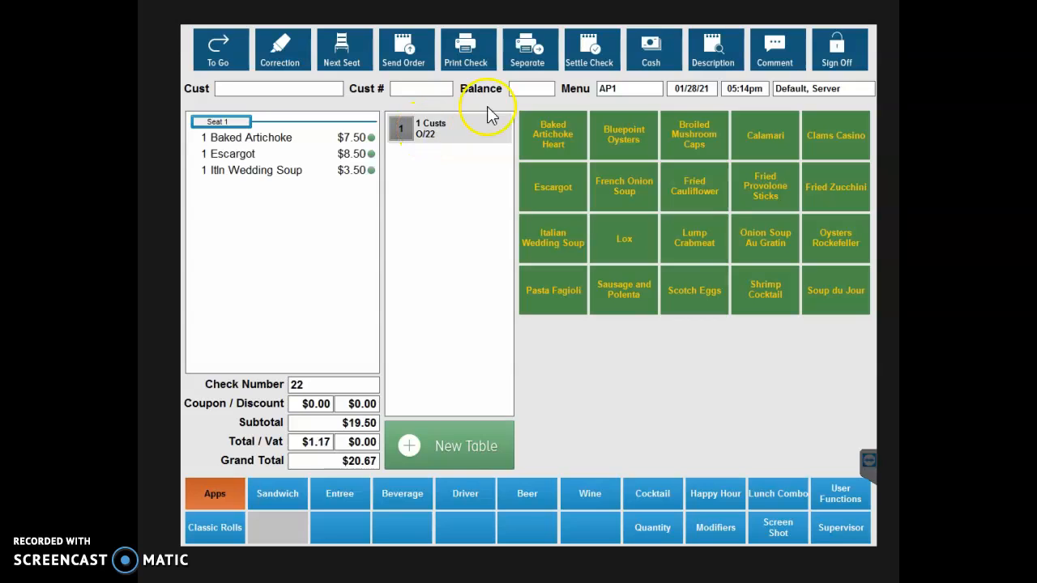
{"action": "left_click", "coordinate": [727, 63]}
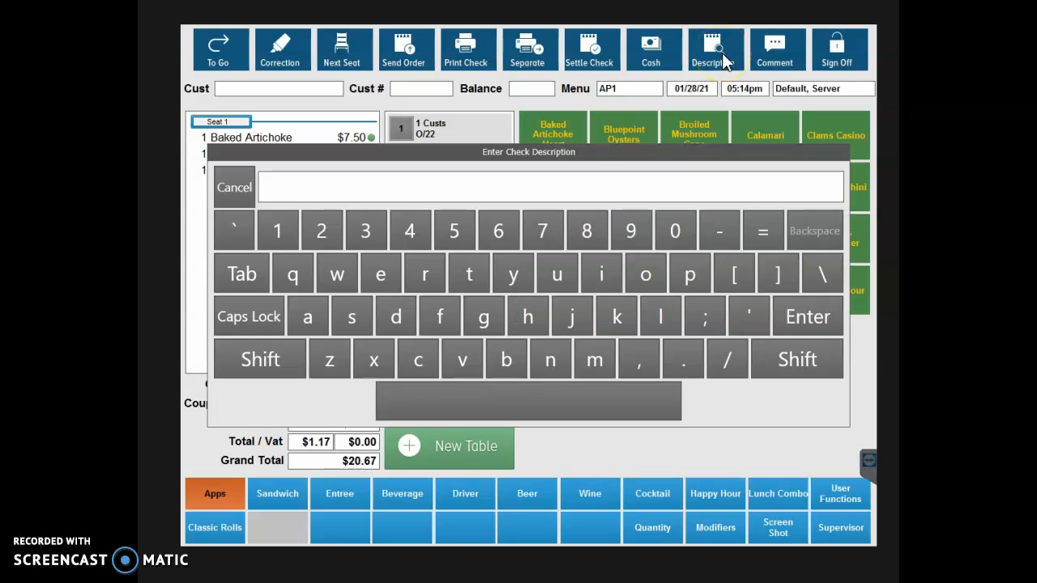
{"action": "type", "text": "red hat"}
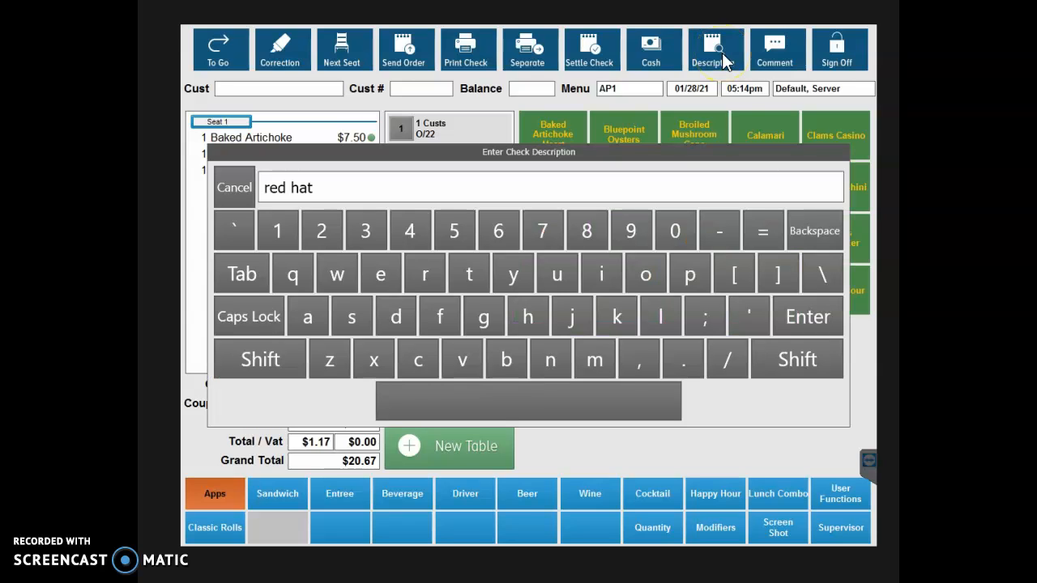
{"action": "left_click", "coordinate": [810, 318]}
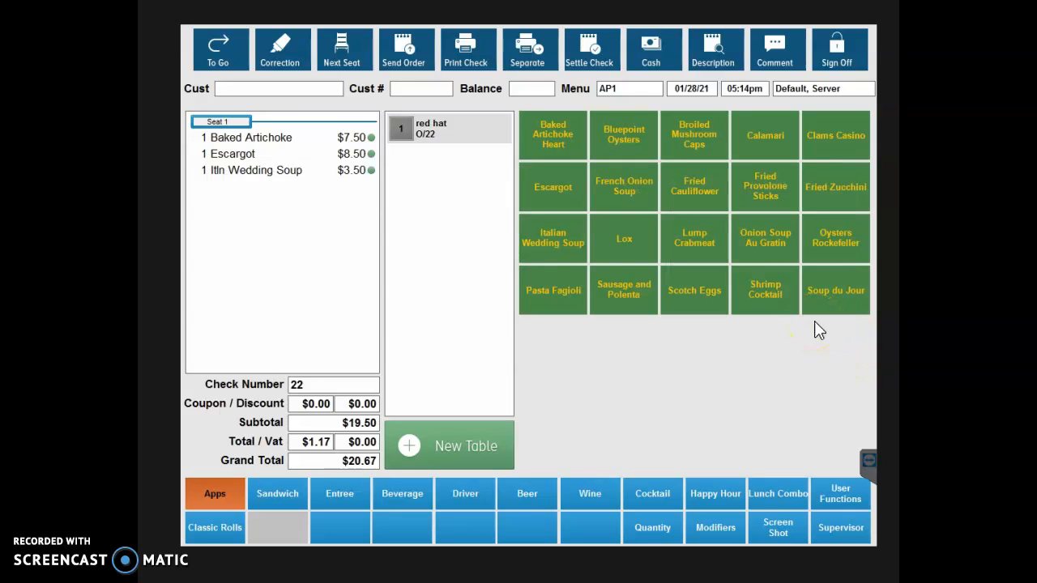
Change the table 1 check description to "birthday party".
{"action": "left_click", "coordinate": [711, 58]}
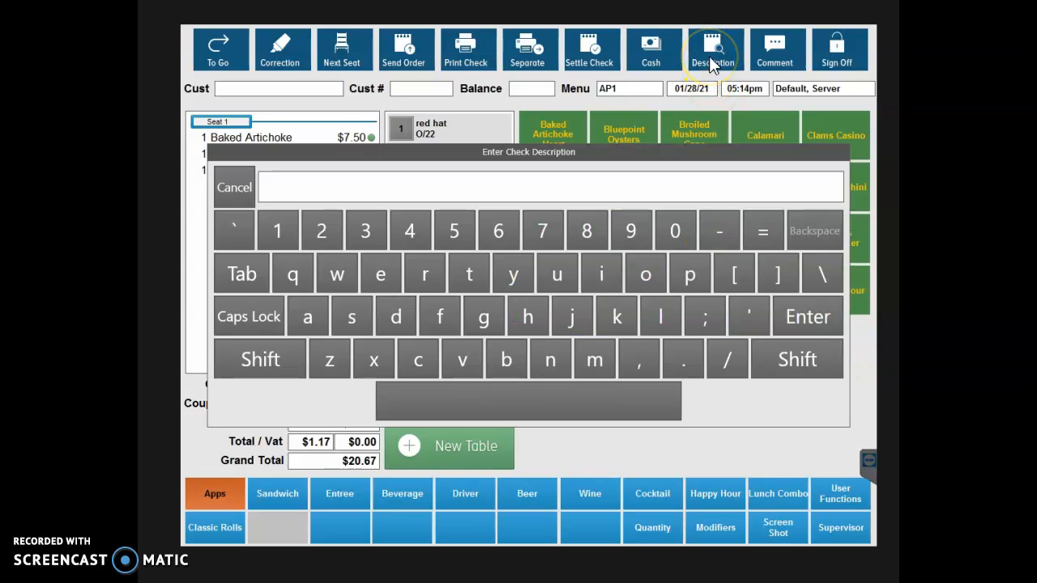
{"action": "left_click", "coordinate": [509, 336]}
{"action": "type", "text": "irthday"}
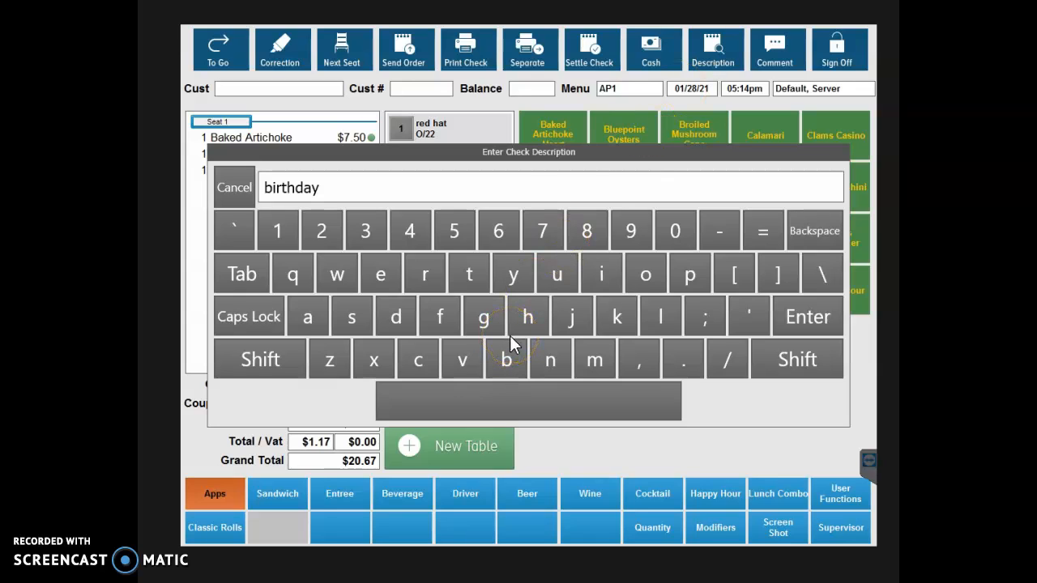
{"action": "type", "text": " party"}
{"action": "key", "text": "Return"}
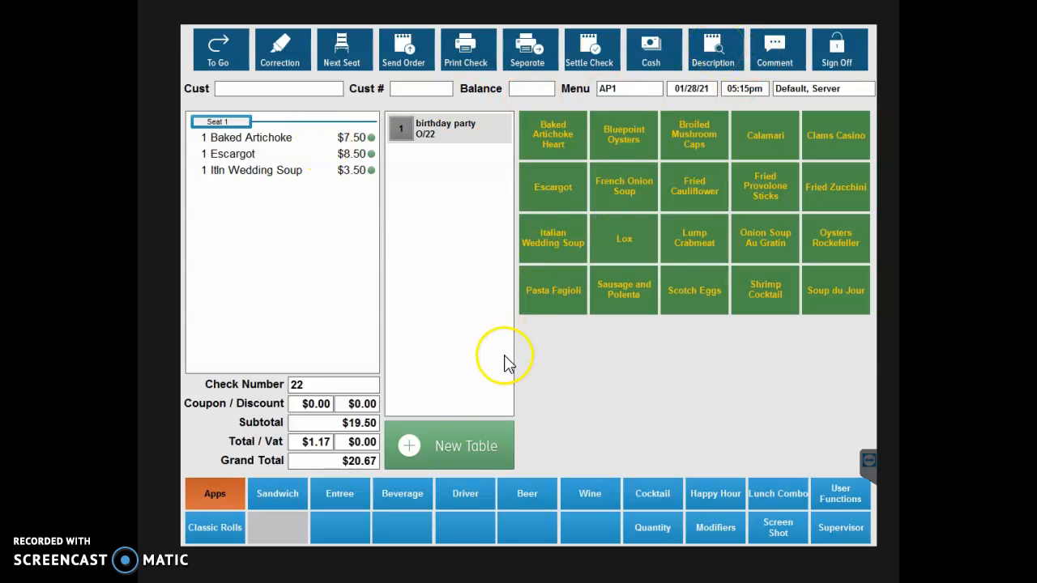
Start a check for table 3 and order Pasta Fagioli, Lox and Lump Crabmeat for seat 1.
{"action": "left_click", "coordinate": [448, 446]}
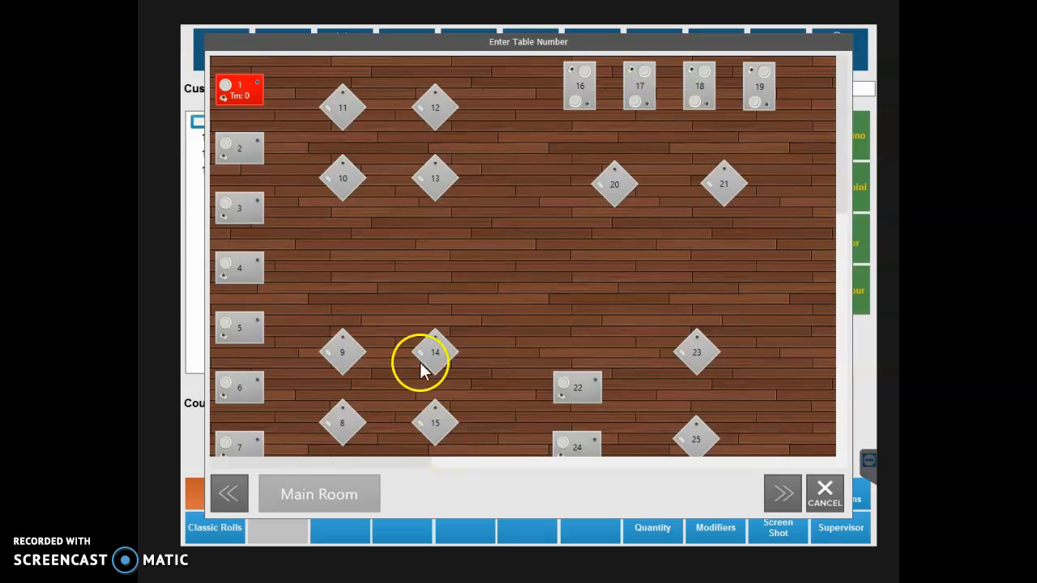
{"action": "left_click", "coordinate": [235, 207]}
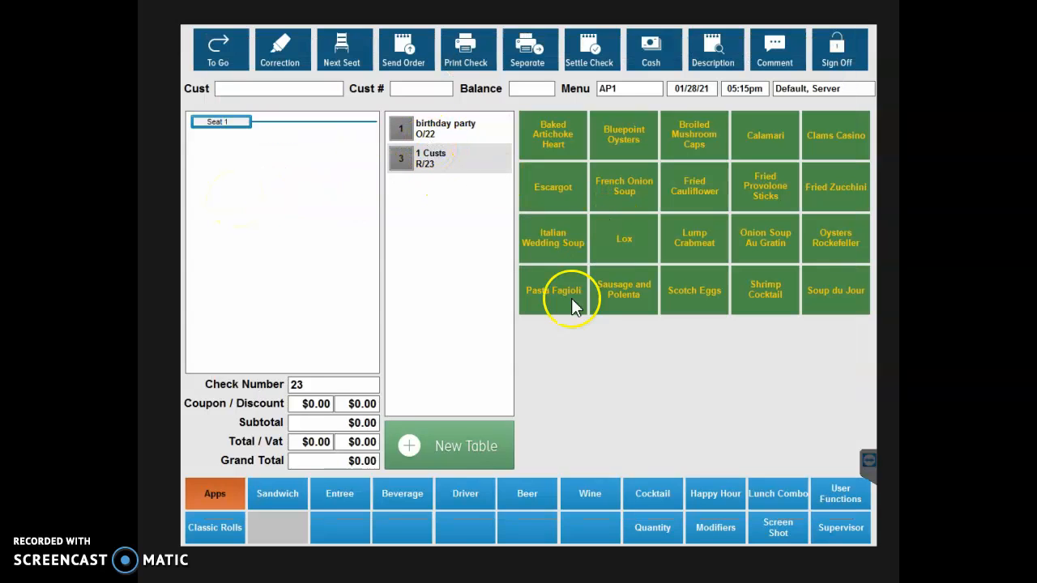
{"action": "left_click", "coordinate": [559, 274]}
{"action": "left_click", "coordinate": [615, 235]}
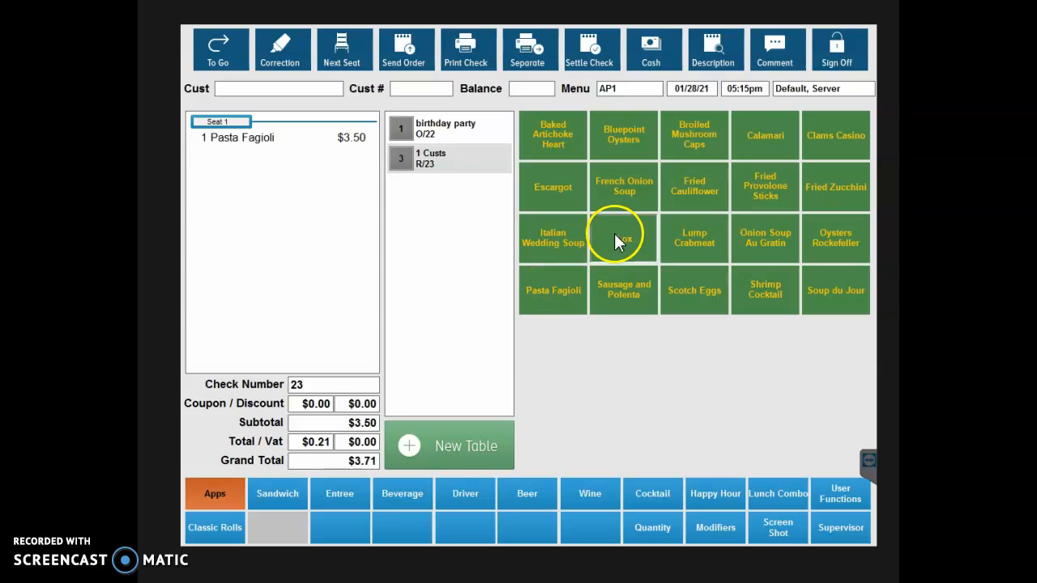
{"action": "left_click", "coordinate": [679, 238]}
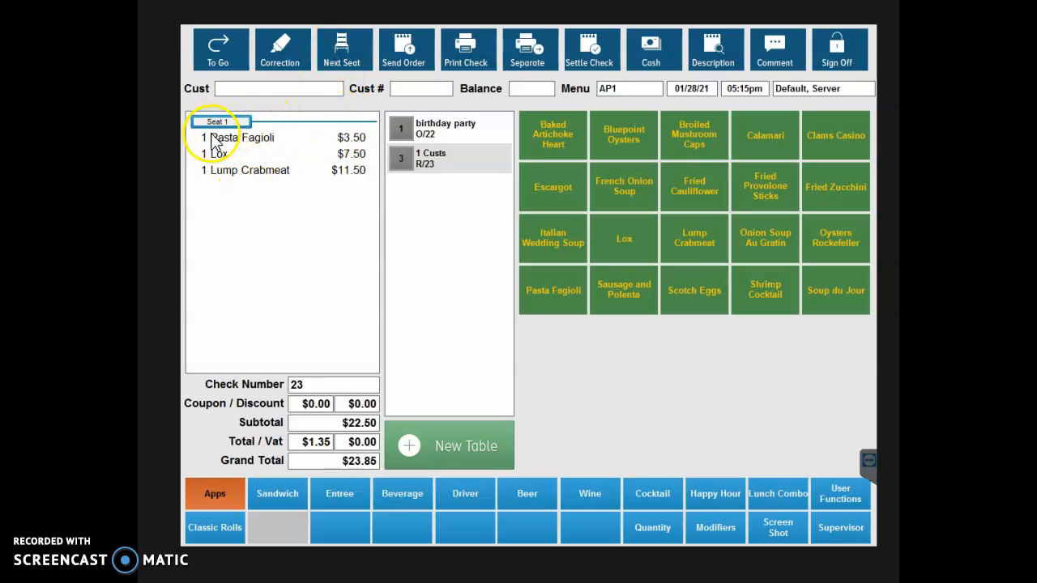
Add seat 2 to the table 3 check with Lump Crabmeat, Onion Soup Au Gratin and Fried Provolone Sticks.
{"action": "left_click", "coordinate": [348, 57]}
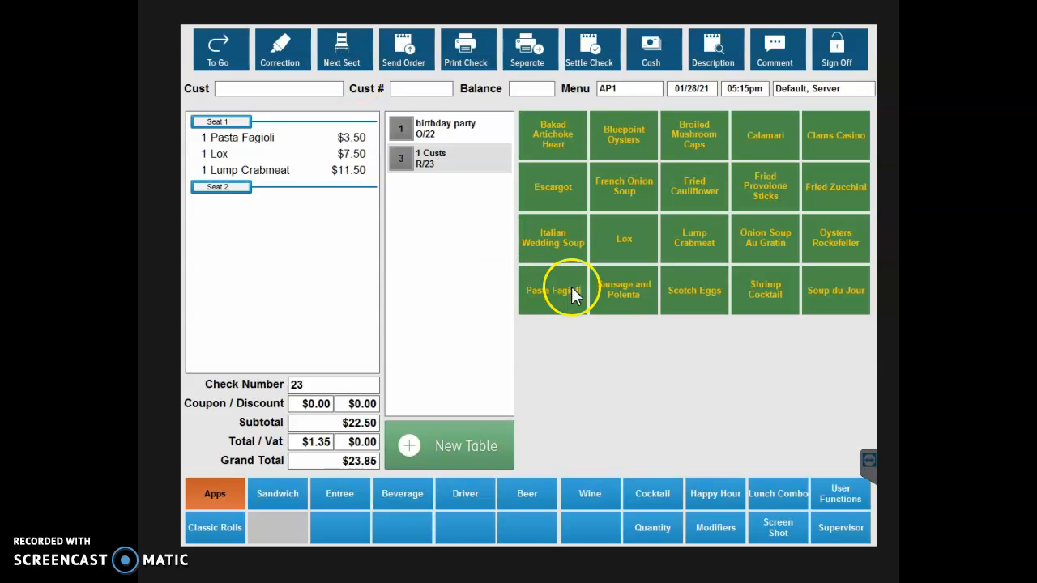
{"action": "left_click", "coordinate": [669, 238]}
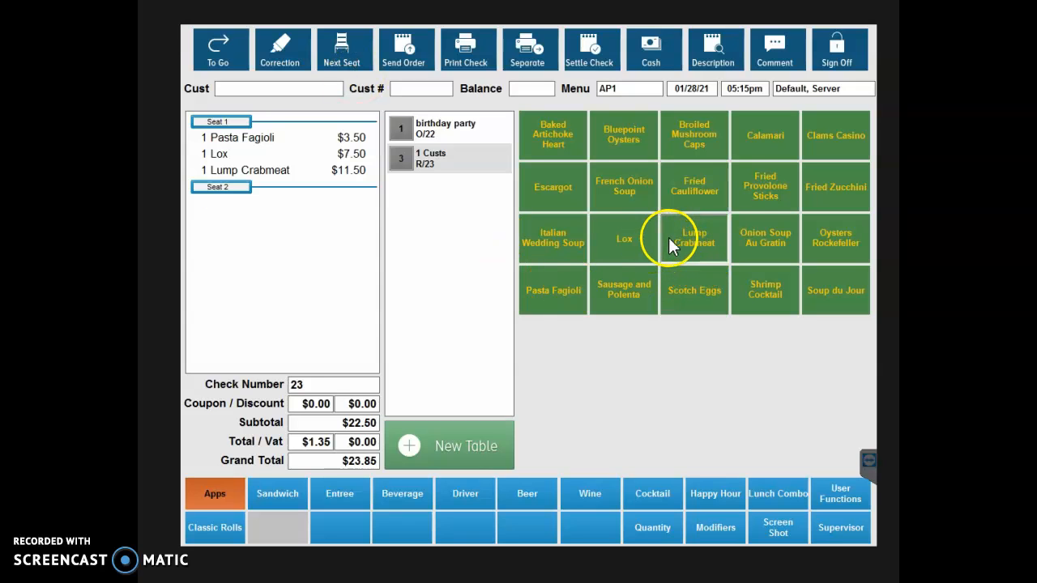
{"action": "left_click", "coordinate": [763, 220]}
{"action": "left_click", "coordinate": [762, 187]}
Add seat 3 to the table 3 check with three Coors Light, one Corona and one Corona Extra beers.
{"action": "left_click", "coordinate": [340, 44]}
{"action": "left_click", "coordinate": [530, 491]}
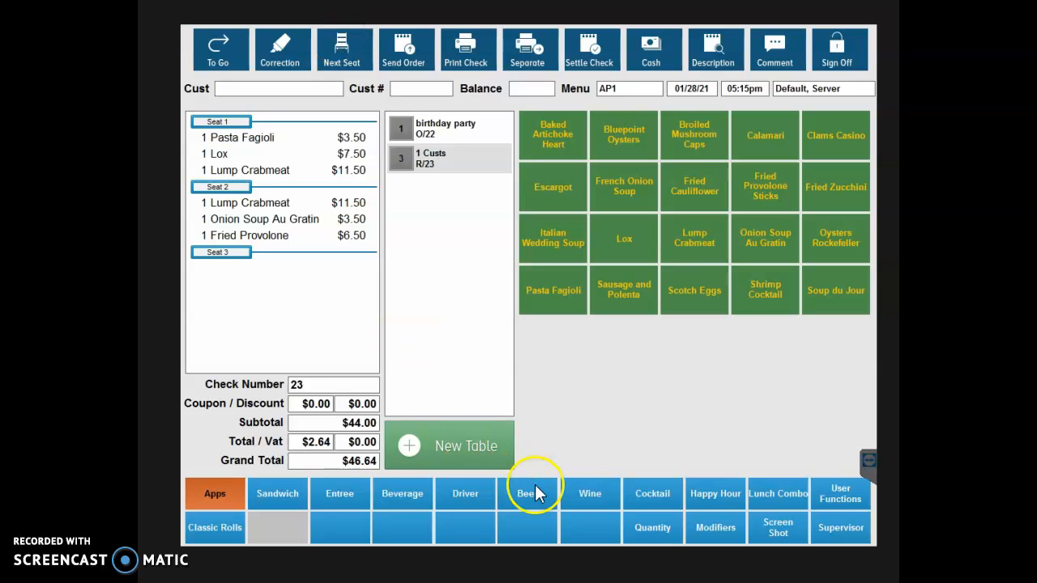
{"action": "left_click", "coordinate": [575, 254]}
{"action": "left_click", "coordinate": [641, 242]}
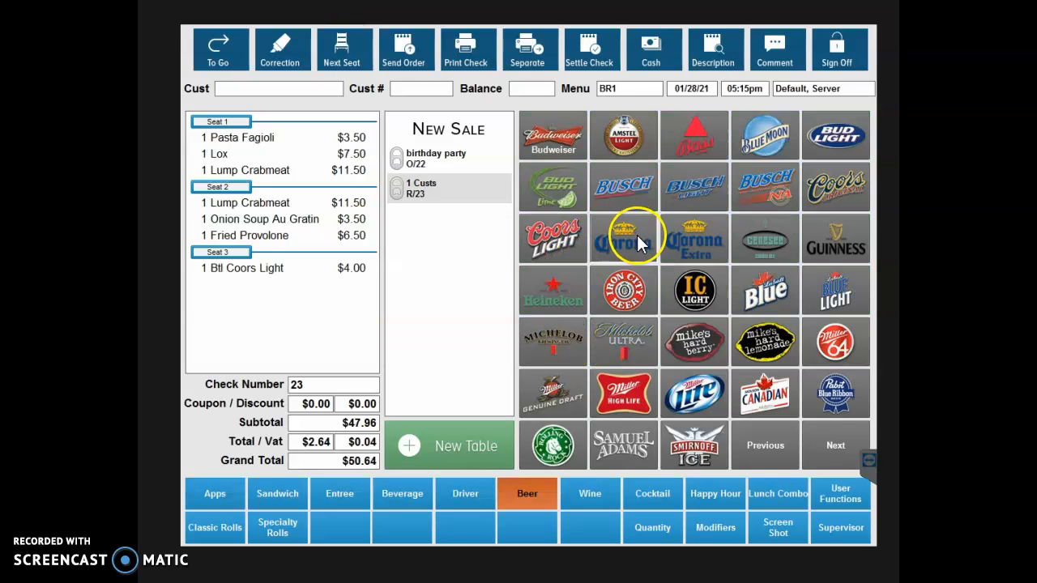
{"action": "left_click", "coordinate": [664, 243]}
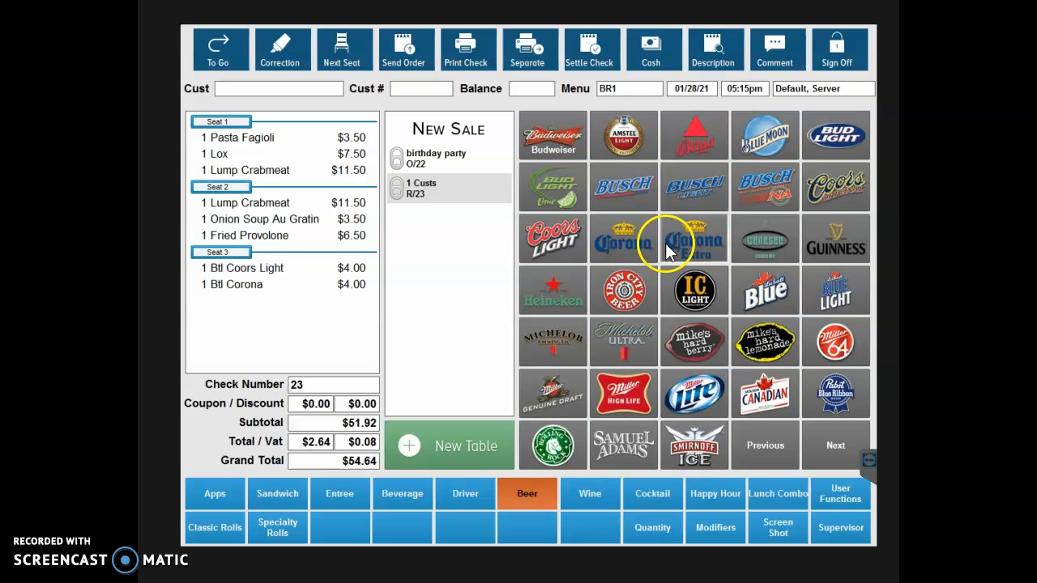
{"action": "left_click", "coordinate": [551, 251]}
{"action": "left_click", "coordinate": [551, 252]}
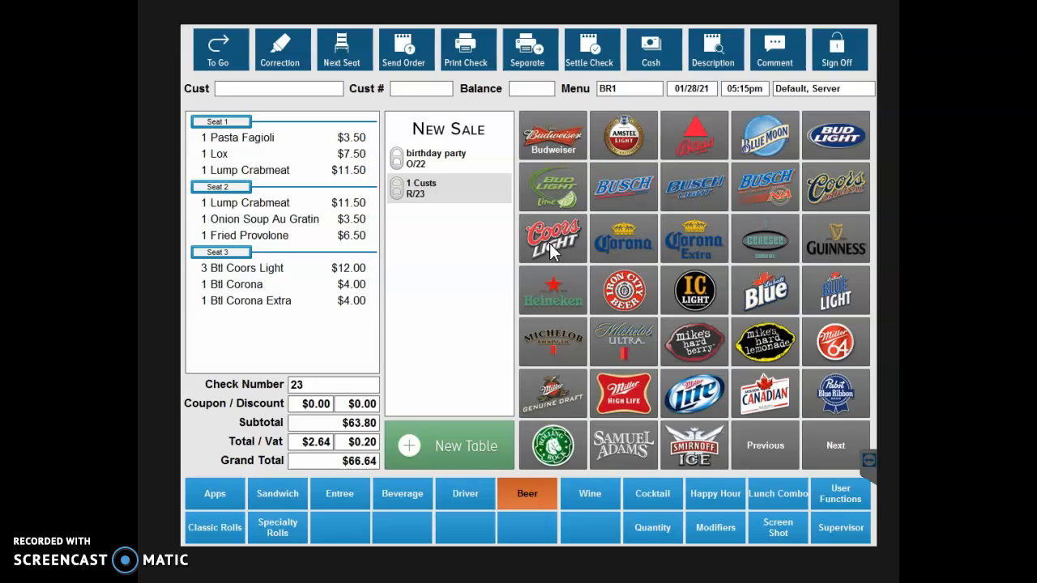
Set the quantity of Btl Corona Extra on seat 3 to 5.
{"action": "left_click", "coordinate": [272, 300]}
{"action": "left_click", "coordinate": [647, 527]}
{"action": "left_click", "coordinate": [504, 283]}
{"action": "left_click", "coordinate": [597, 266]}
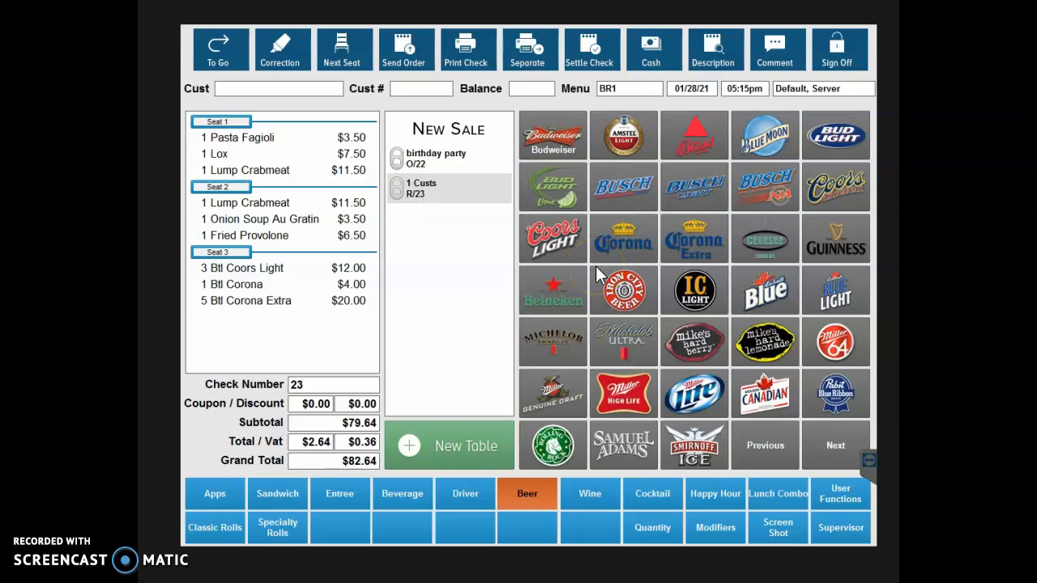
{"action": "left_click", "coordinate": [620, 231]}
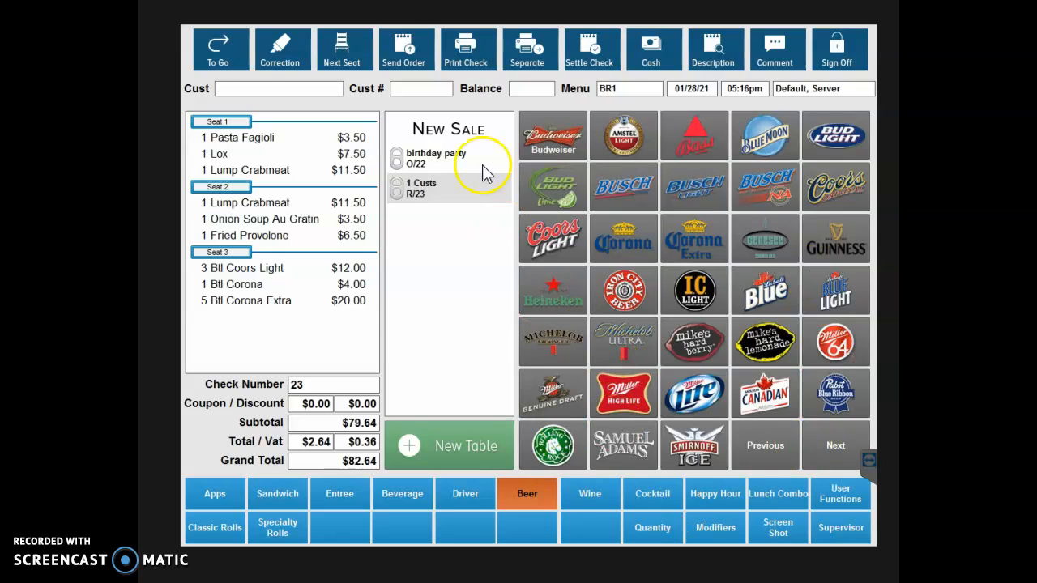
Send the table 3 order and recall the table 3 and birthday party checks to review their sent items.
{"action": "left_click", "coordinate": [393, 69]}
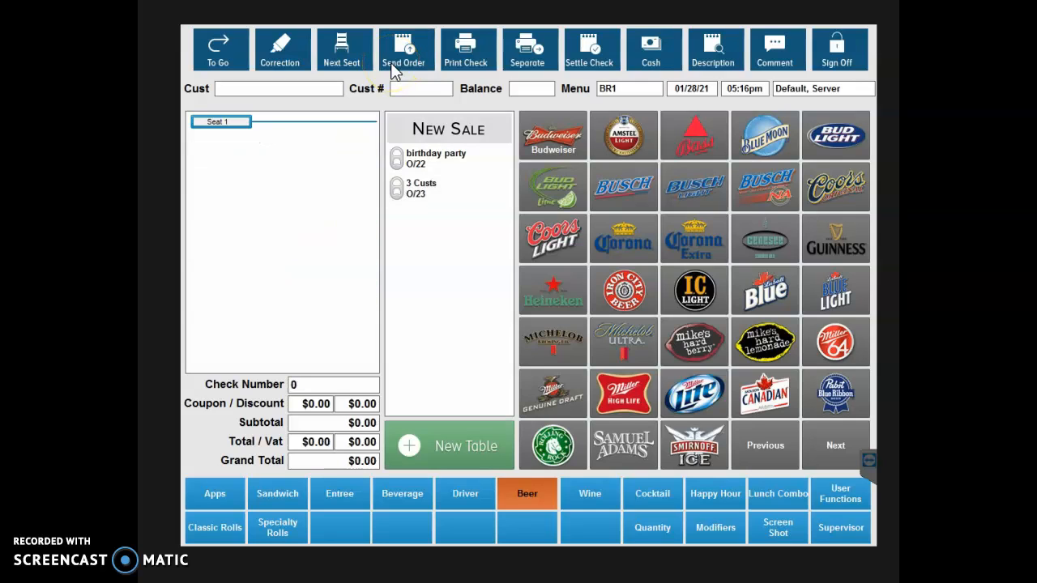
{"action": "left_click", "coordinate": [418, 201]}
{"action": "left_click", "coordinate": [429, 158]}
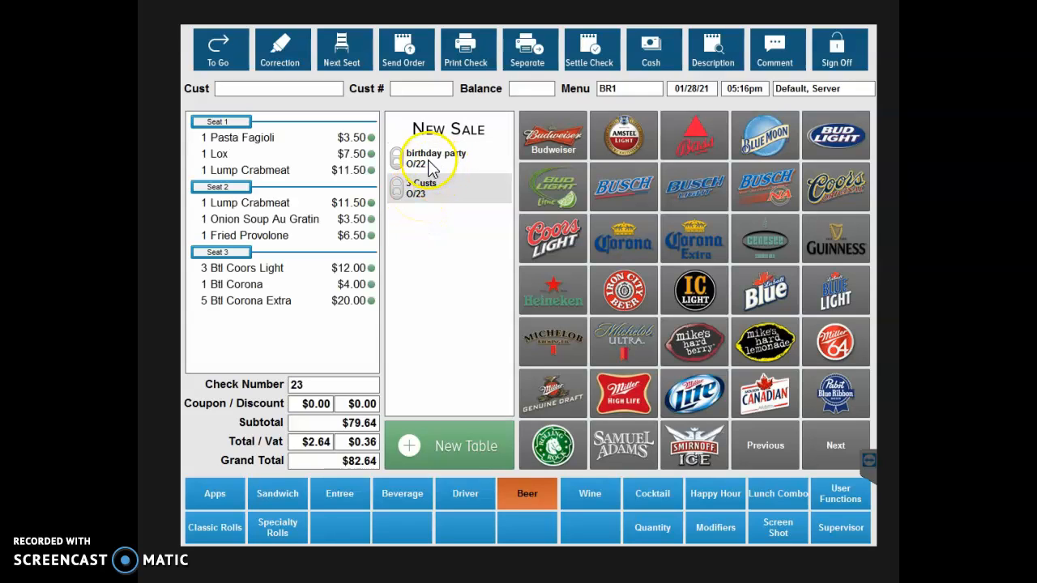
{"action": "left_click", "coordinate": [431, 202]}
{"action": "left_click", "coordinate": [417, 160]}
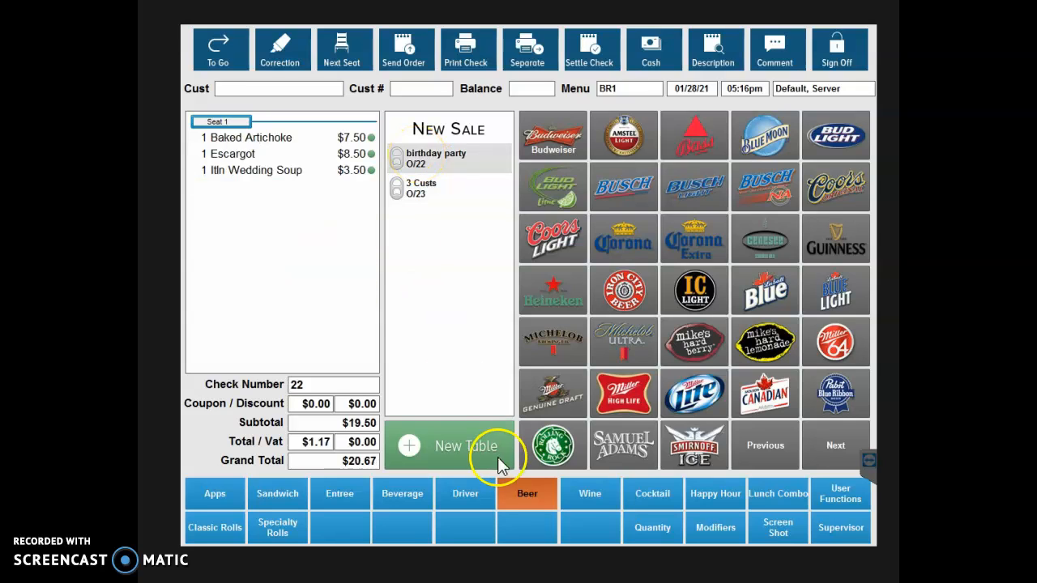
View the Main Room table layout to see which tables are occupied, and return to the birthday party check.
{"action": "left_click", "coordinate": [463, 446]}
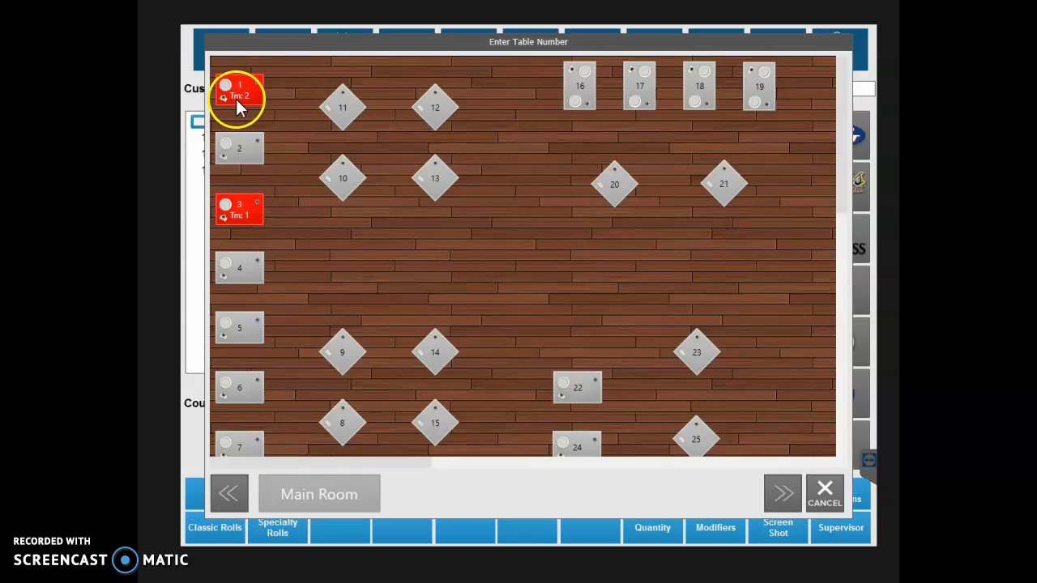
{"action": "left_click", "coordinate": [824, 496]}
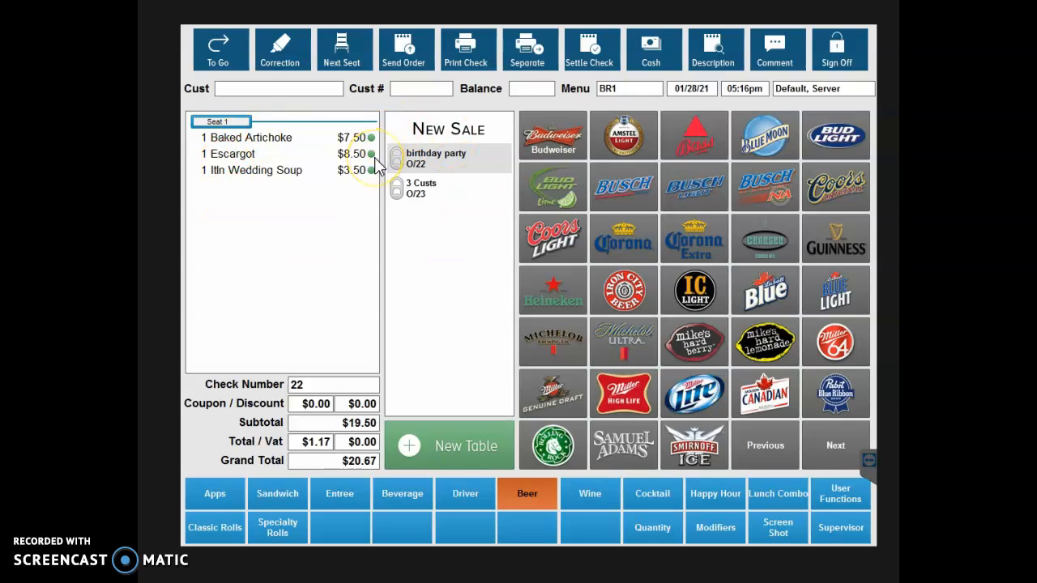
Start settling the birthday party check with a $10 cash tender and try to charge the remaining balance through EMV.
{"action": "left_click", "coordinate": [581, 56]}
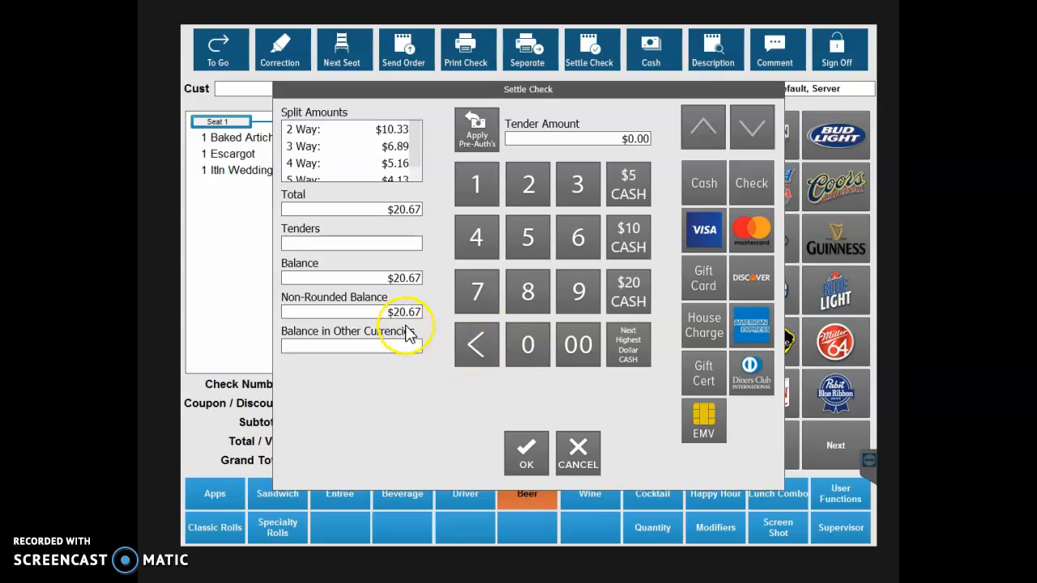
{"action": "left_click", "coordinate": [634, 240]}
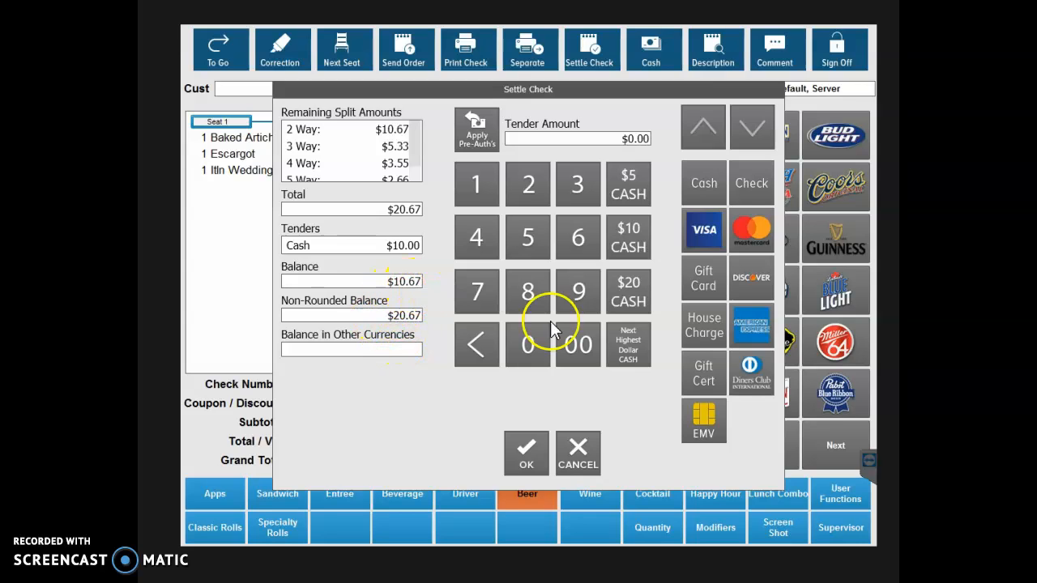
{"action": "left_click", "coordinate": [704, 422]}
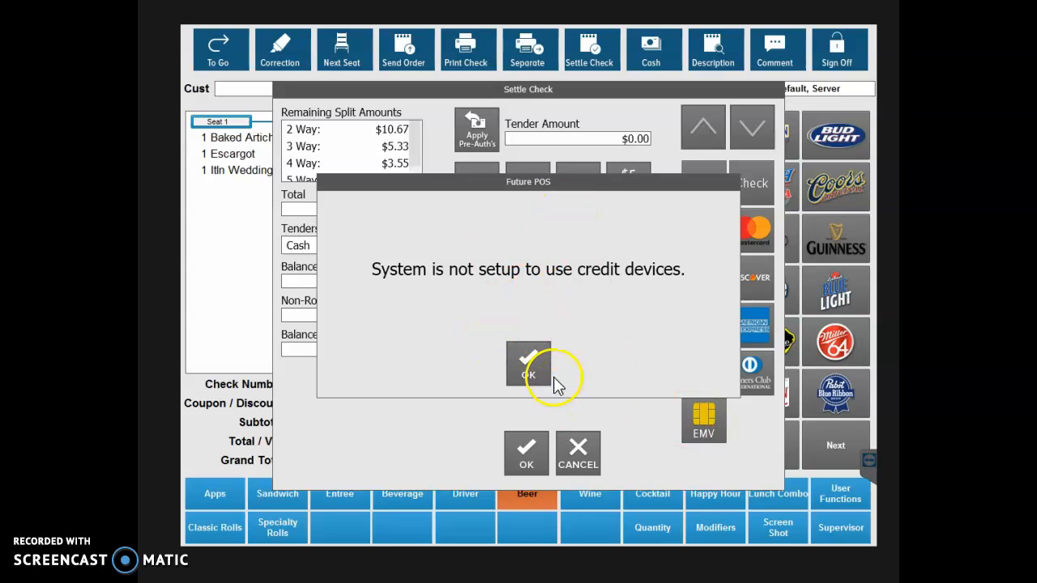
{"action": "left_click", "coordinate": [531, 364]}
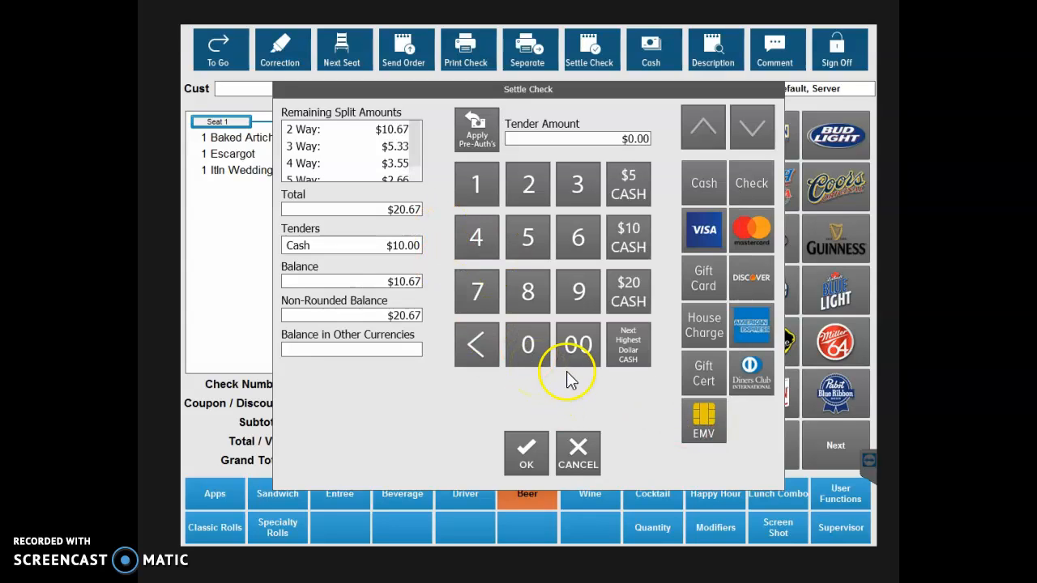
Leave the birthday party check's settlement with the $10 cash payment kept, declining to unapply payments.
{"action": "left_click", "coordinate": [575, 450]}
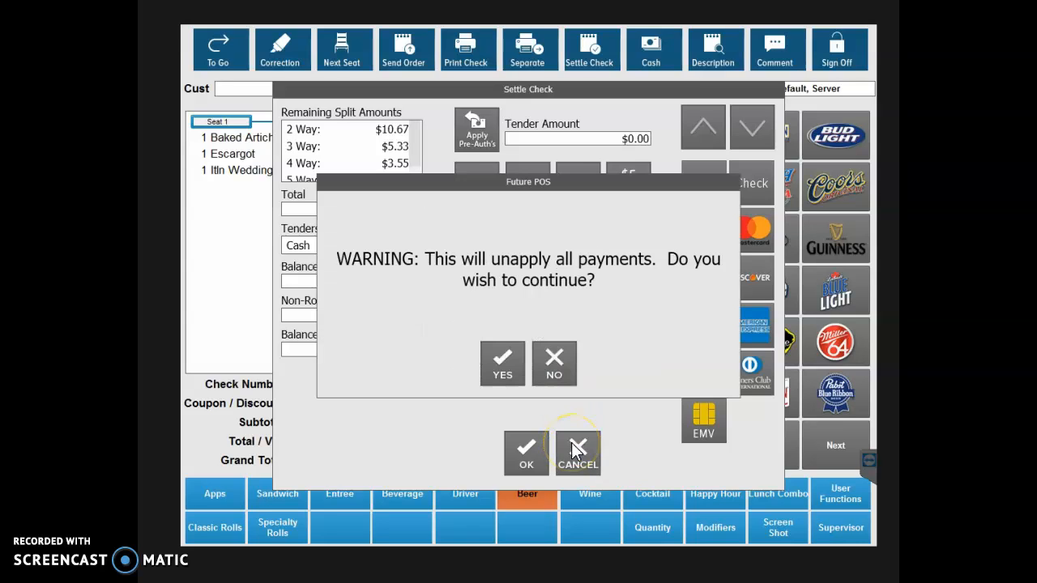
{"action": "left_click", "coordinate": [547, 361]}
{"action": "left_click", "coordinate": [575, 447]}
{"action": "left_click", "coordinate": [540, 364]}
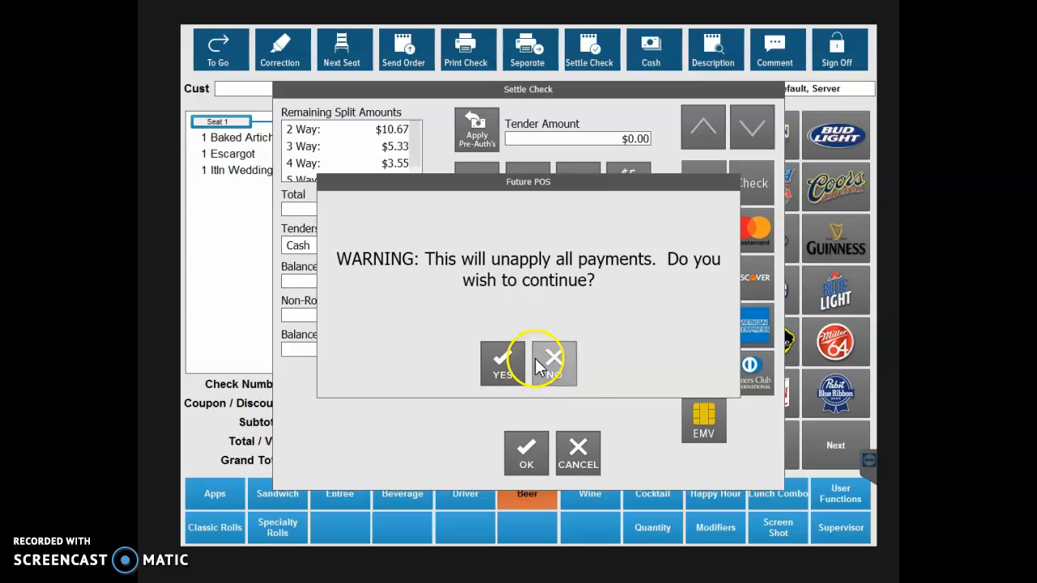
{"action": "left_click", "coordinate": [526, 445]}
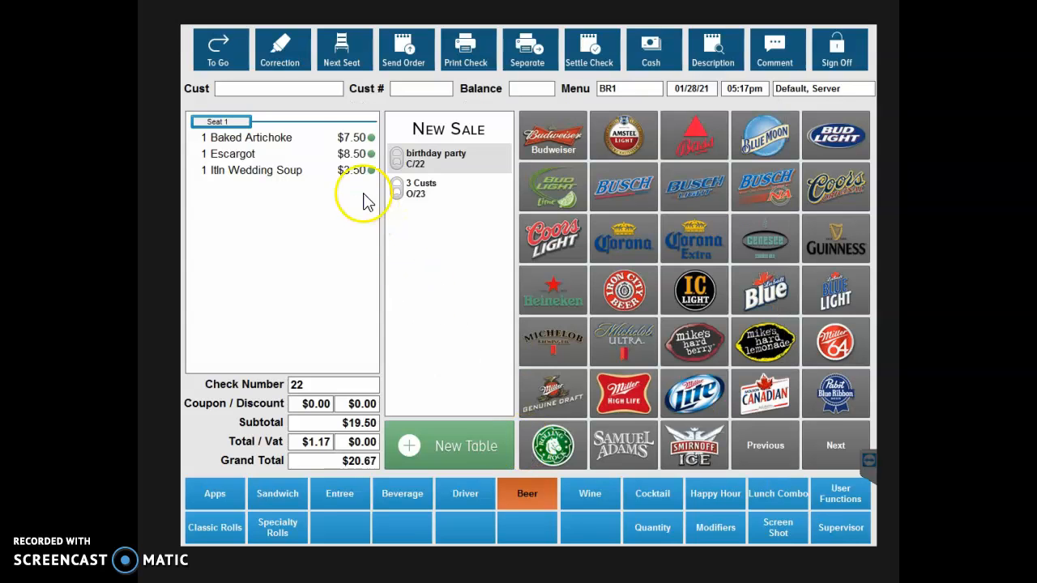
Recall the birthday party check, print it and bring it up again for review.
{"action": "left_click", "coordinate": [495, 140]}
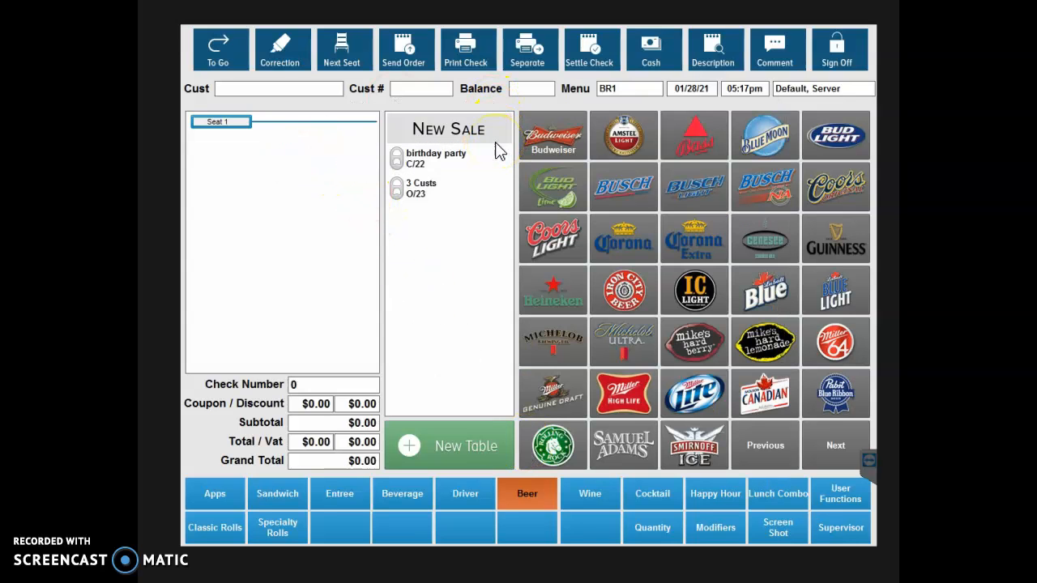
{"action": "left_click", "coordinate": [460, 158]}
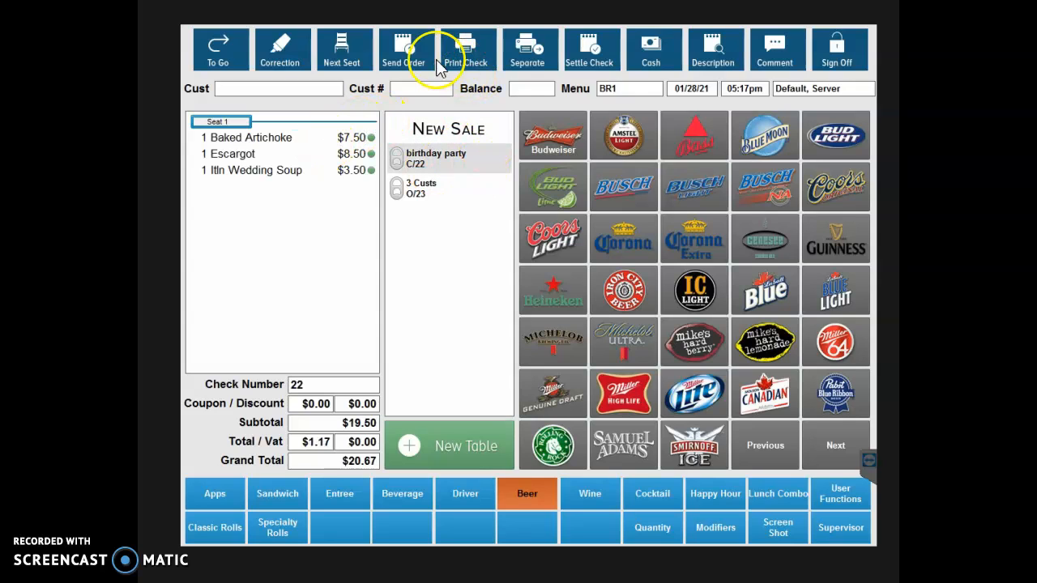
{"action": "left_click", "coordinate": [475, 49]}
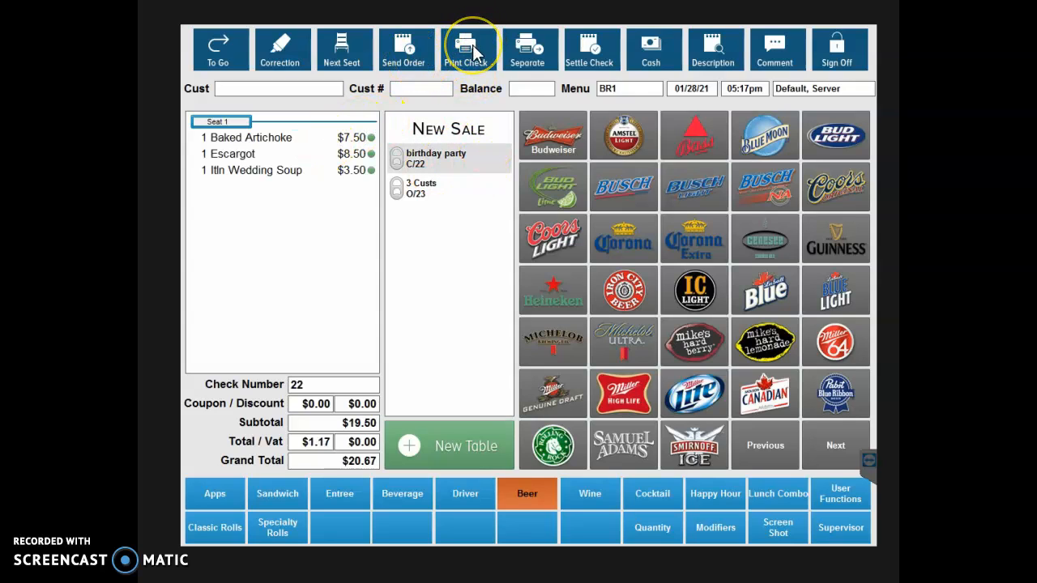
{"action": "left_click", "coordinate": [401, 158]}
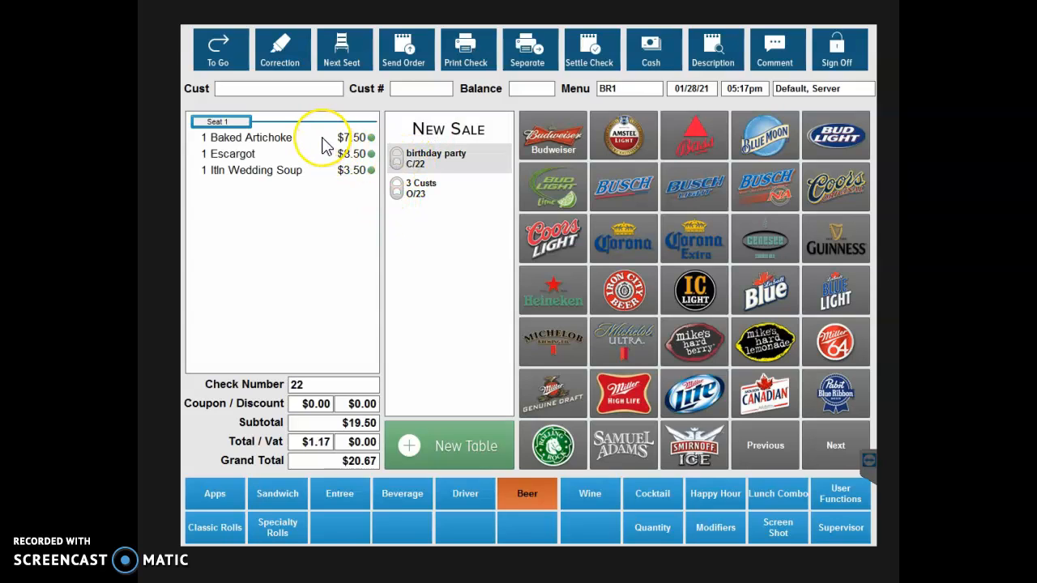